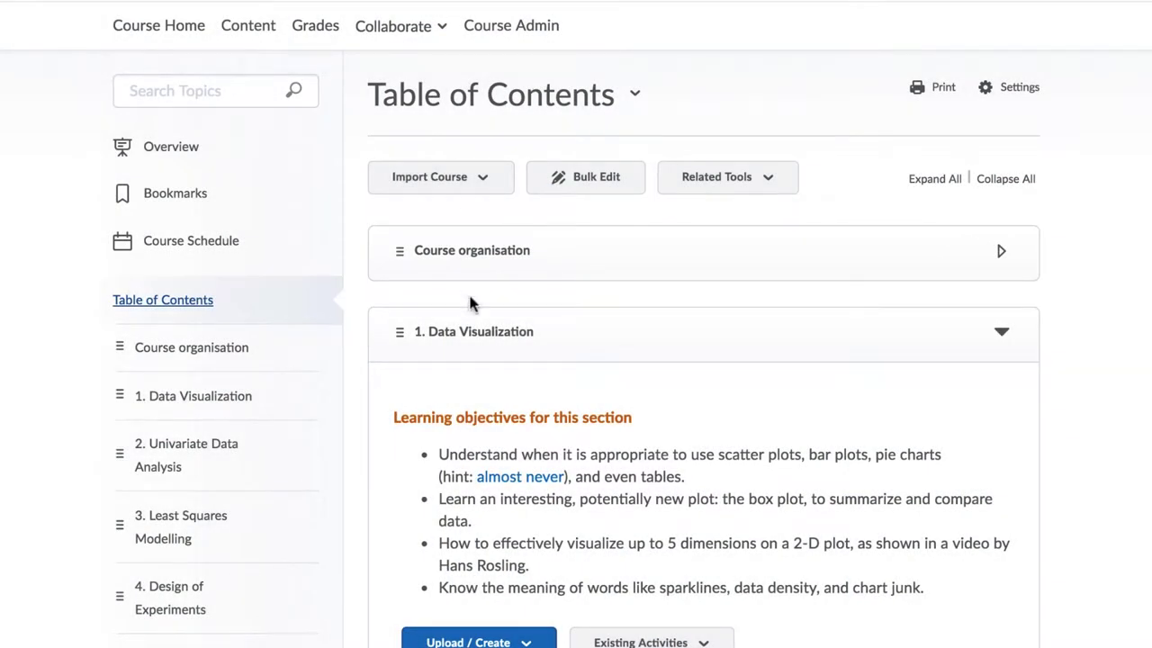
- Examine the learning objectives and materials of the modules in the Table of Contents, and collapse the Least Squares Modelling section
{"action": "scroll", "coordinate": [244, 496], "scroll_direction": "down", "scroll_amount": 3}
{"action": "scroll", "coordinate": [244, 498], "scroll_direction": "down", "scroll_amount": 3}
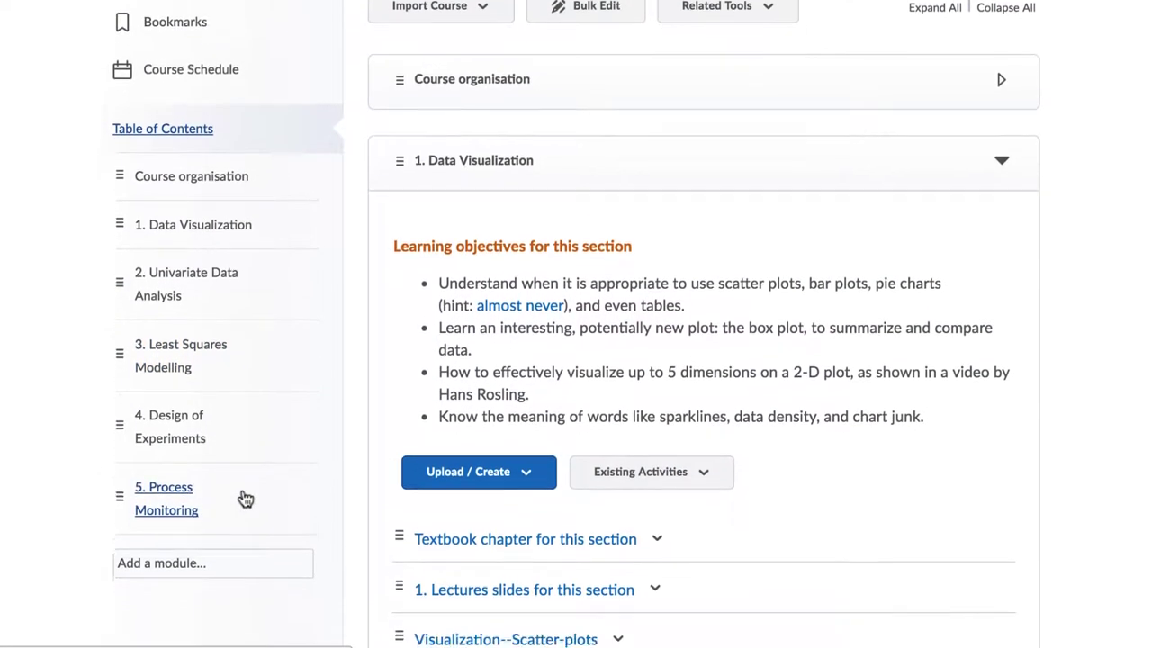
{"action": "scroll", "coordinate": [244, 497], "scroll_direction": "down", "scroll_amount": 2}
{"action": "scroll", "coordinate": [243, 491], "scroll_direction": "down", "scroll_amount": 10}
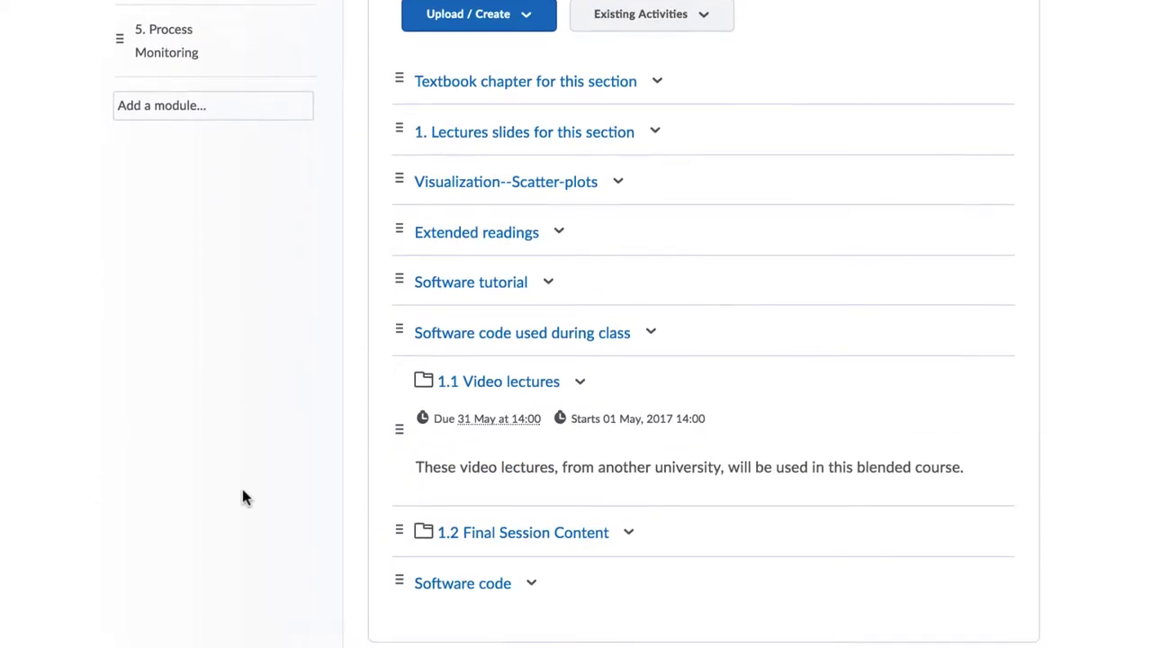
{"action": "scroll", "coordinate": [242, 497], "scroll_direction": "down", "scroll_amount": 10}
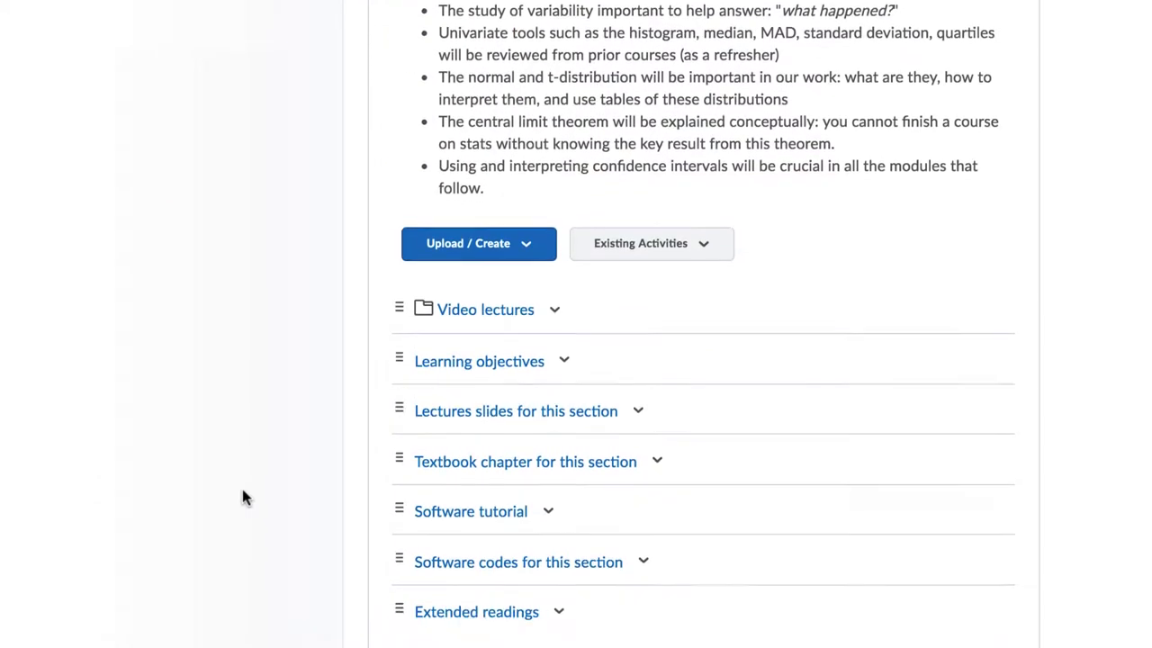
{"action": "scroll", "coordinate": [243, 493], "scroll_direction": "down", "scroll_amount": 3}
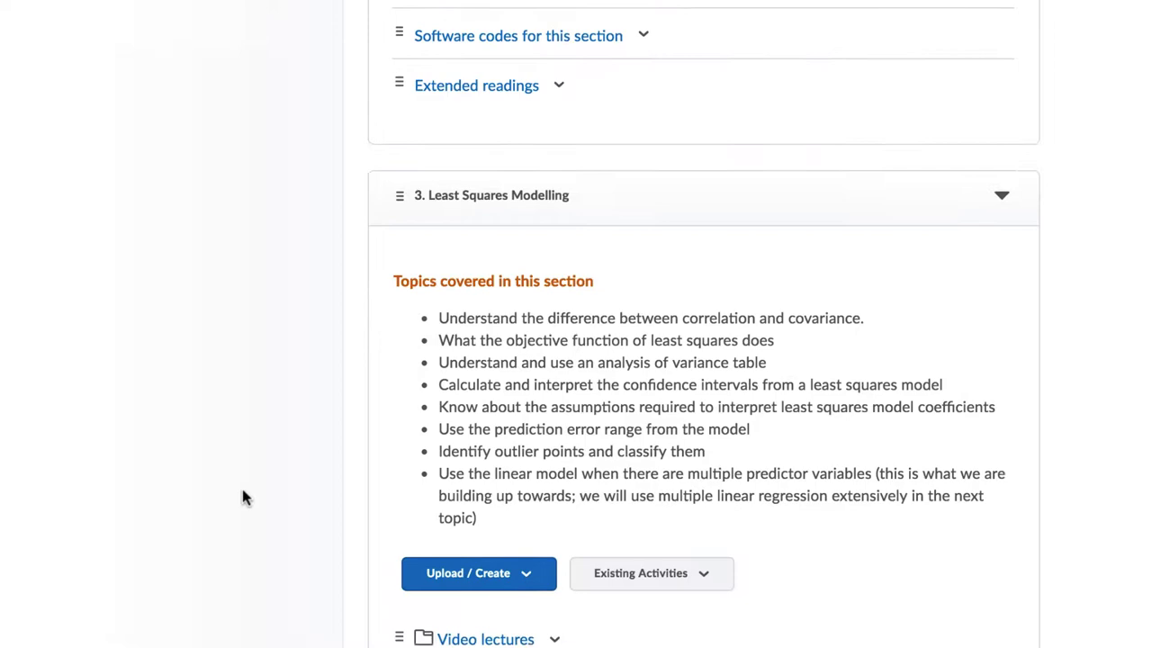
{"action": "scroll", "coordinate": [243, 493], "scroll_direction": "up", "scroll_amount": 2}
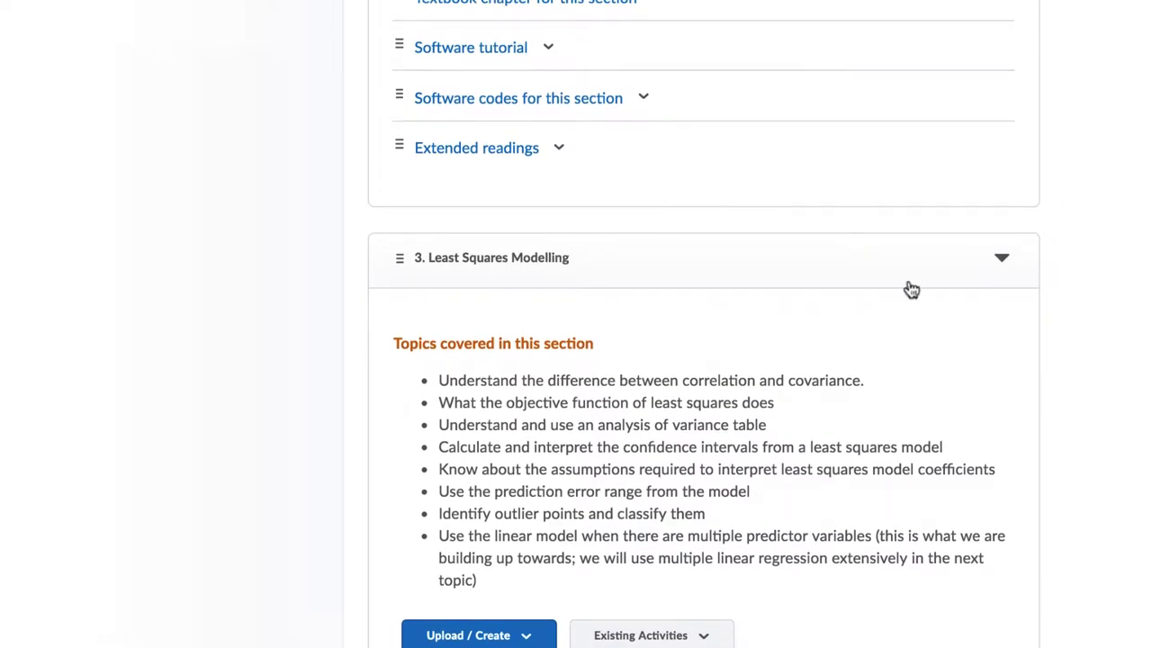
{"action": "left_click", "coordinate": [1002, 258]}
{"action": "scroll", "coordinate": [1003, 267], "scroll_direction": "up", "scroll_amount": 3}
{"action": "scroll", "coordinate": [1003, 267], "scroll_direction": "up", "scroll_amount": 9}
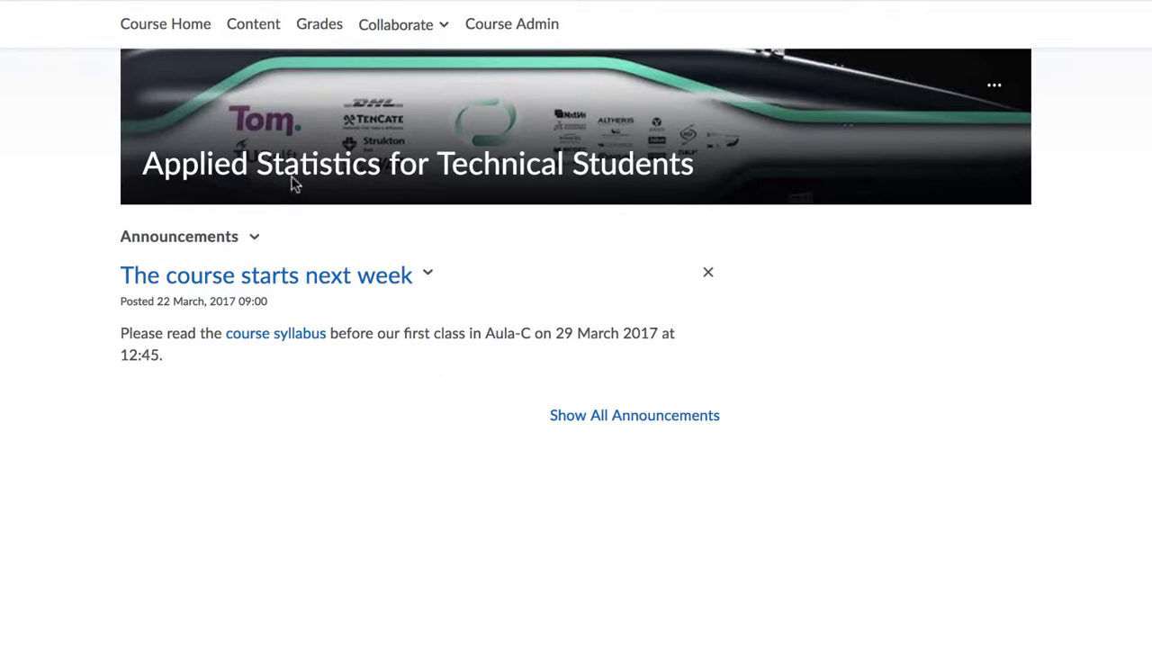
- Add the Robust Statistics tutorial PDF and video_LeastSquares.mp4 from the desktop's Applied Statistics folder to the 5. Process Monitoring module
{"action": "left_click", "coordinate": [253, 24]}
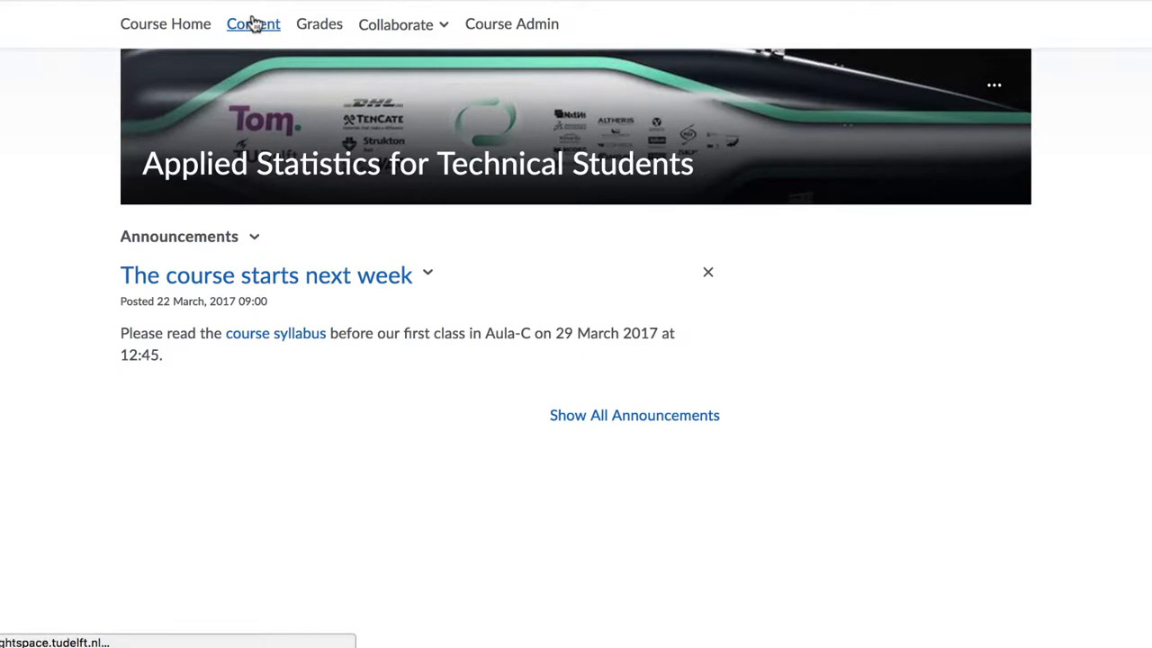
{"action": "scroll", "coordinate": [236, 293], "scroll_direction": "down", "scroll_amount": 3}
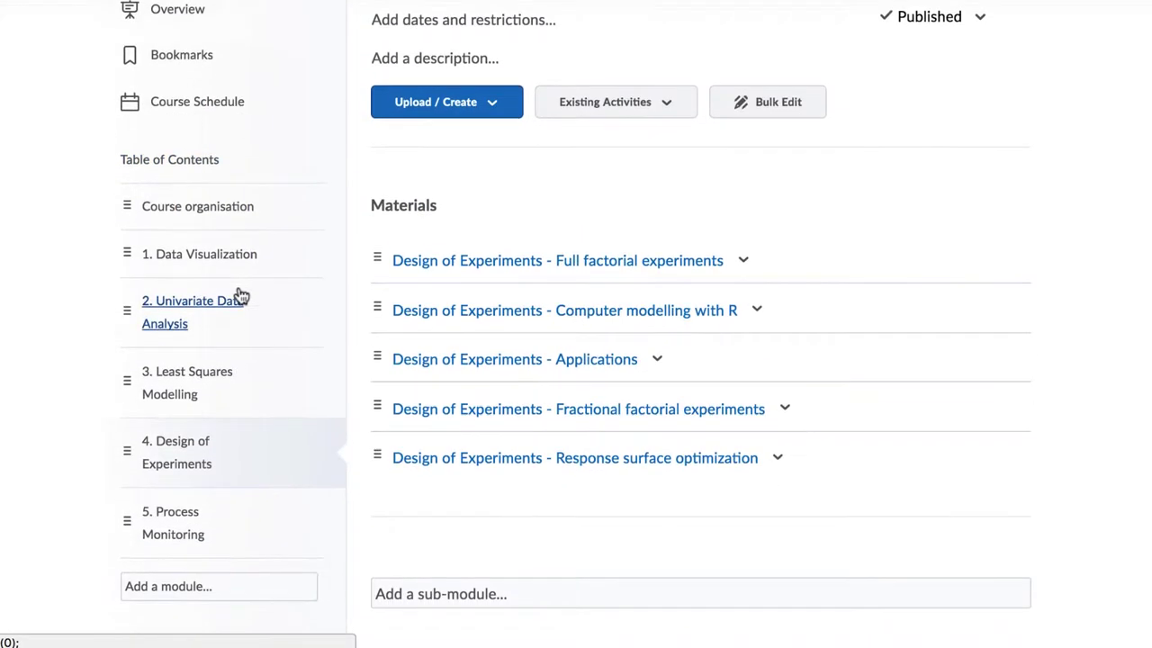
{"action": "left_click", "coordinate": [175, 538]}
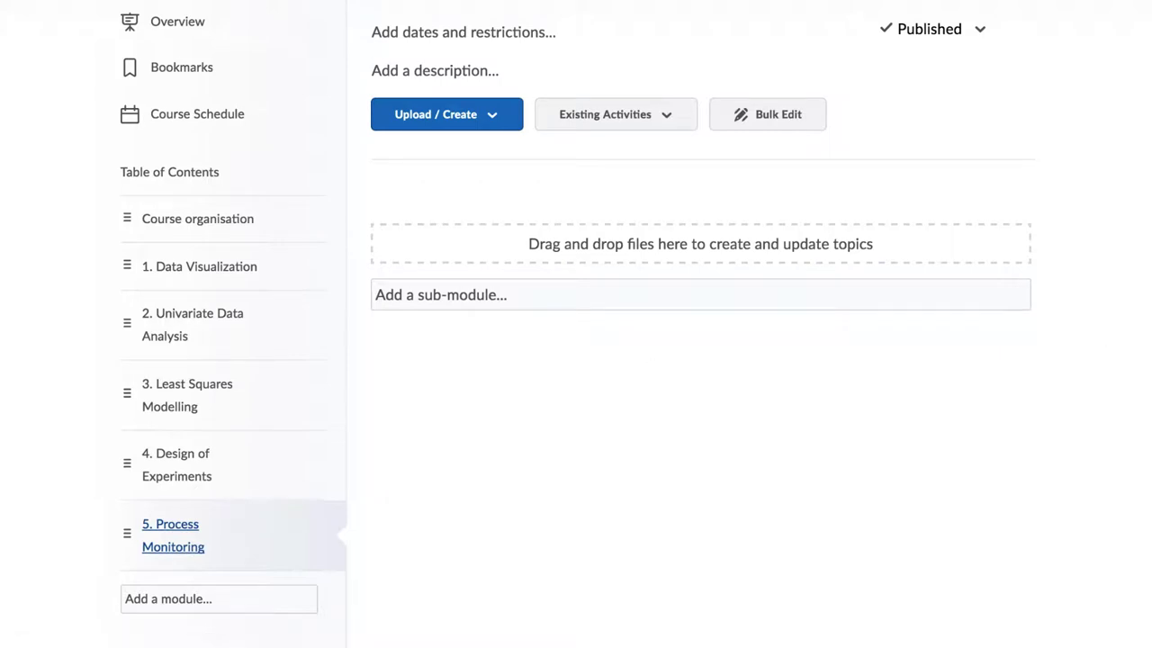
{"action": "key", "text": "super+Tab"}
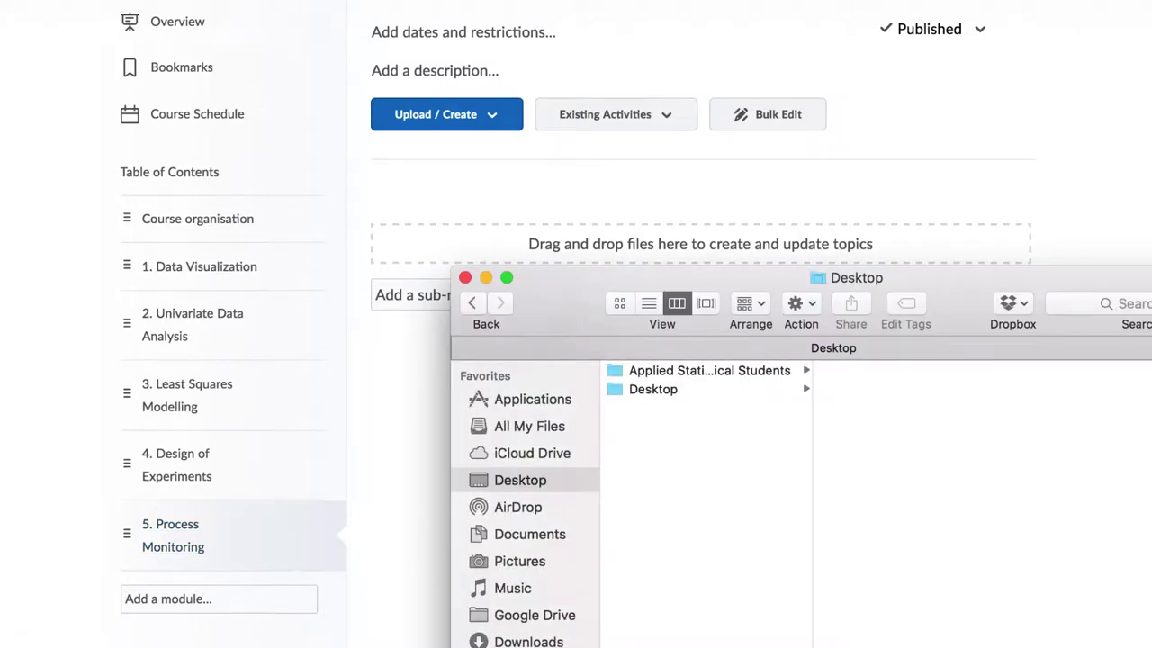
{"action": "left_click", "coordinate": [740, 376]}
{"action": "left_click_drag", "start_coordinate": [909, 403], "coordinate": [656, 237]}
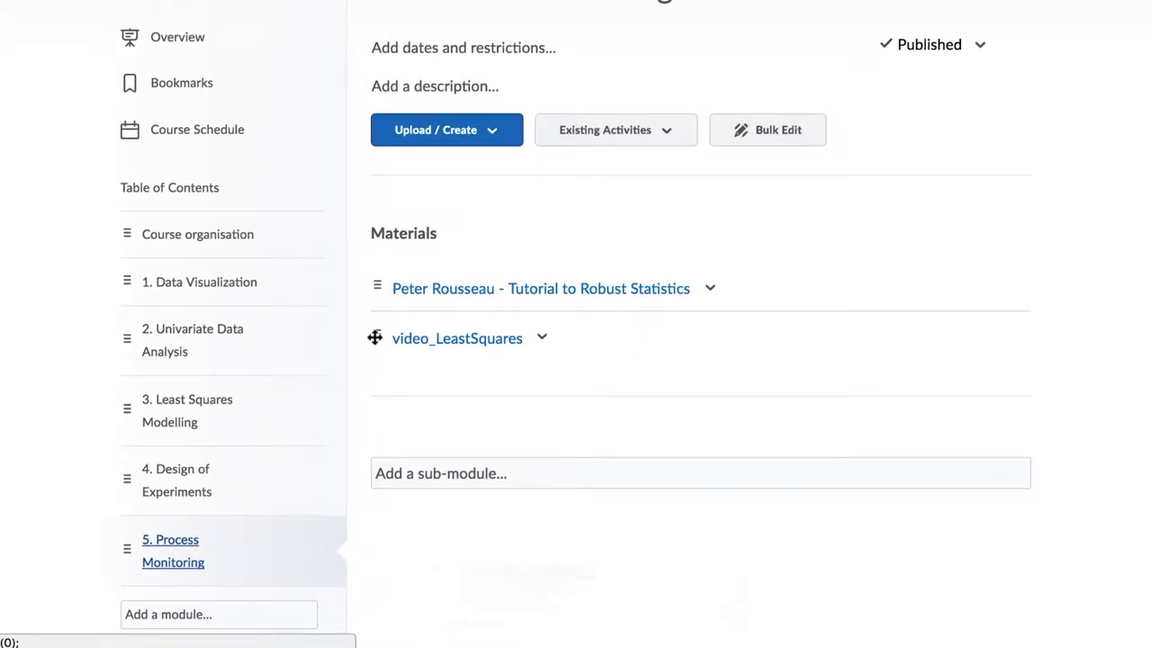
- Move video_LeastSquares above the Robust Statistics tutorial in the module's materials and open the video topic for review
{"action": "left_click_drag", "start_coordinate": [375, 338], "coordinate": [375, 285]}
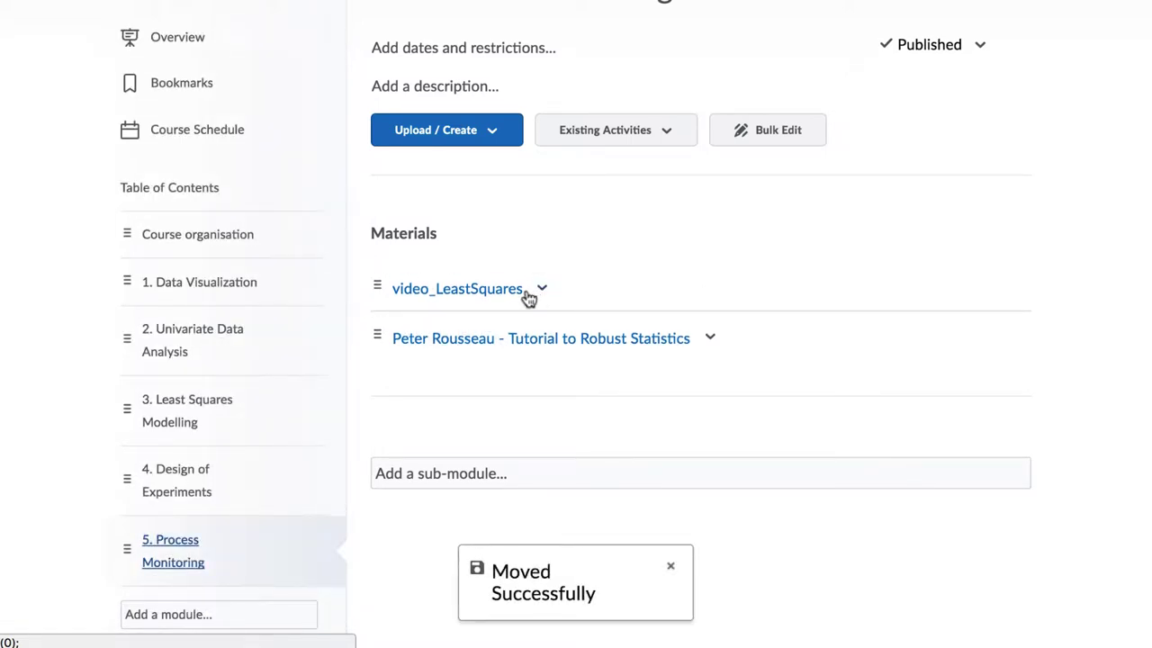
{"action": "left_click", "coordinate": [516, 292]}
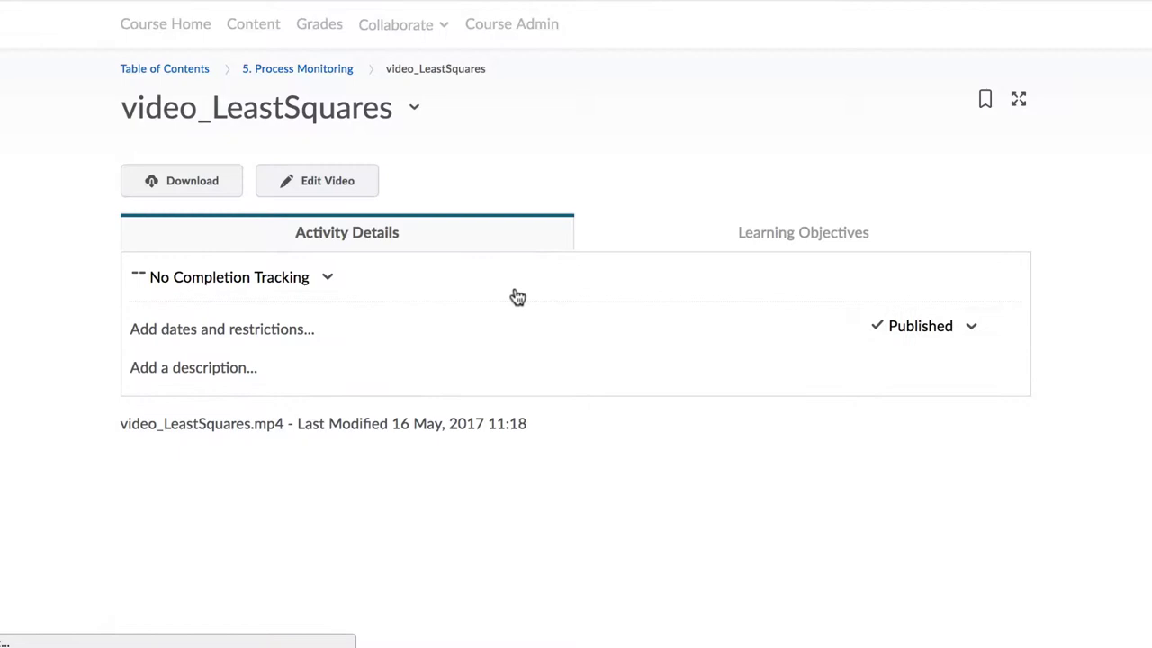
{"action": "scroll", "coordinate": [514, 296], "scroll_direction": "down", "scroll_amount": 2}
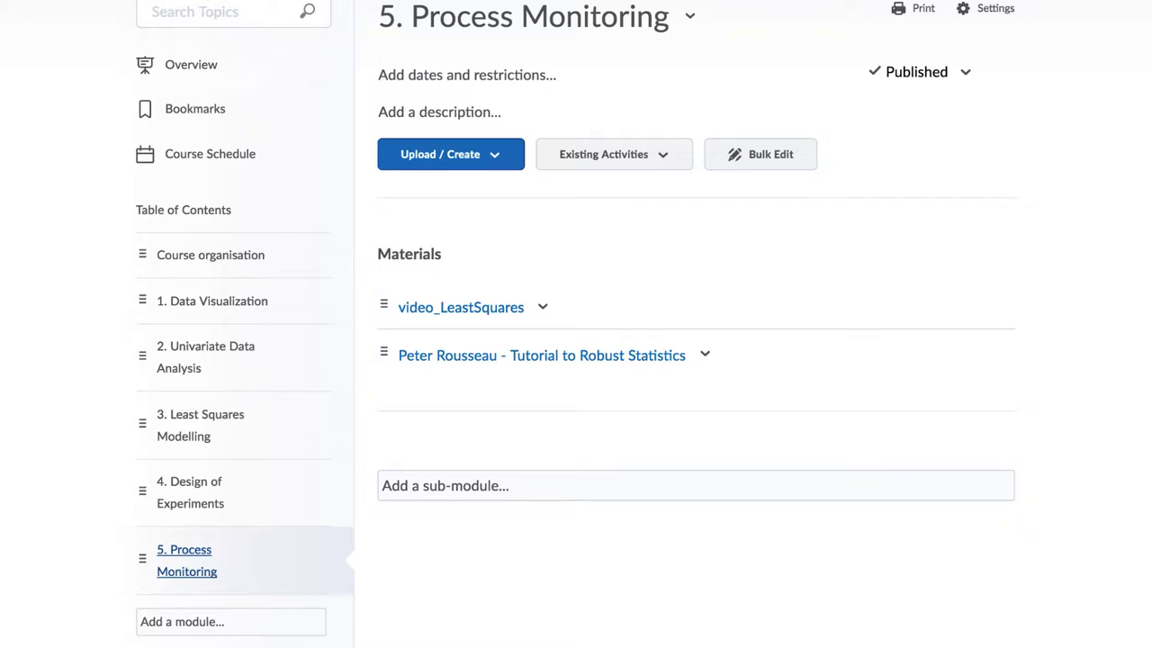
- Bulk edit the Process Monitoring materials to set the Robust Statistics tutorial to Draft, and finish editing
{"action": "left_click", "coordinate": [780, 171]}
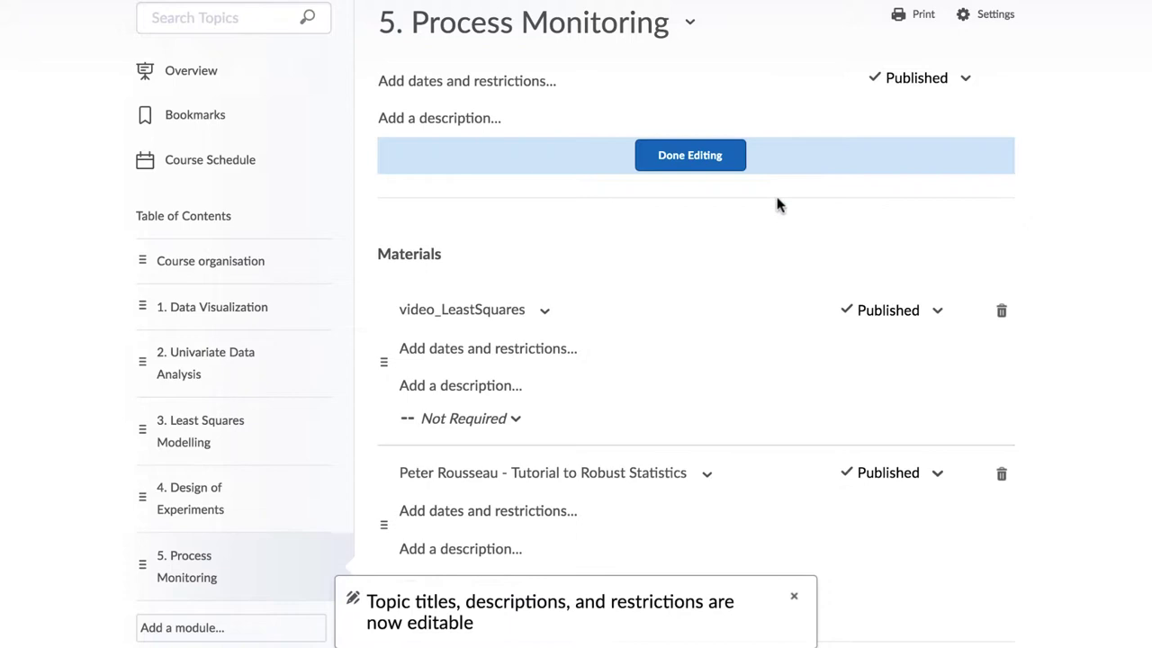
{"action": "scroll", "coordinate": [778, 205], "scroll_direction": "down", "scroll_amount": 1}
{"action": "left_click", "coordinate": [939, 390]}
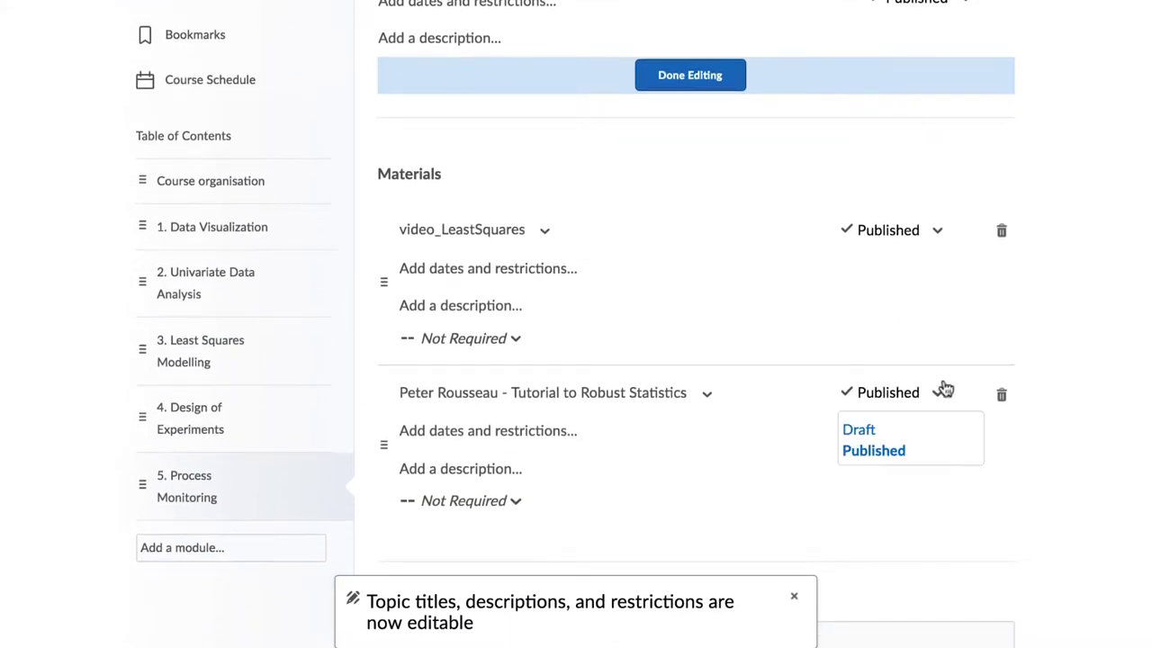
{"action": "left_click", "coordinate": [859, 430]}
{"action": "scroll", "coordinate": [704, 188], "scroll_direction": "up", "scroll_amount": 1}
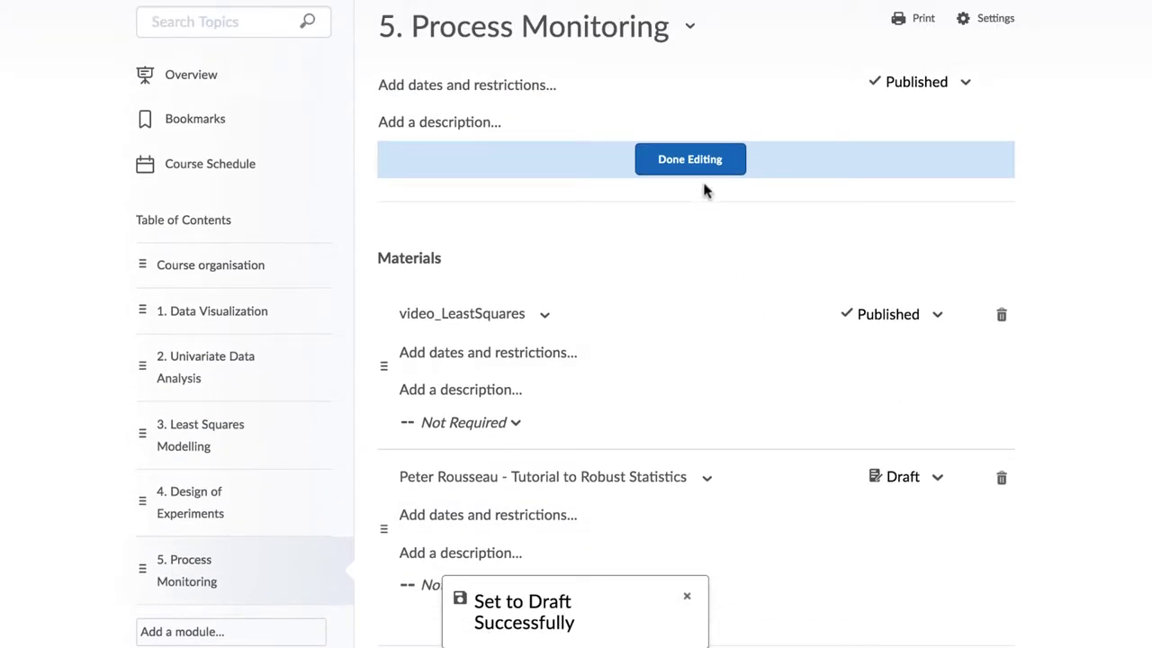
{"action": "left_click", "coordinate": [706, 162]}
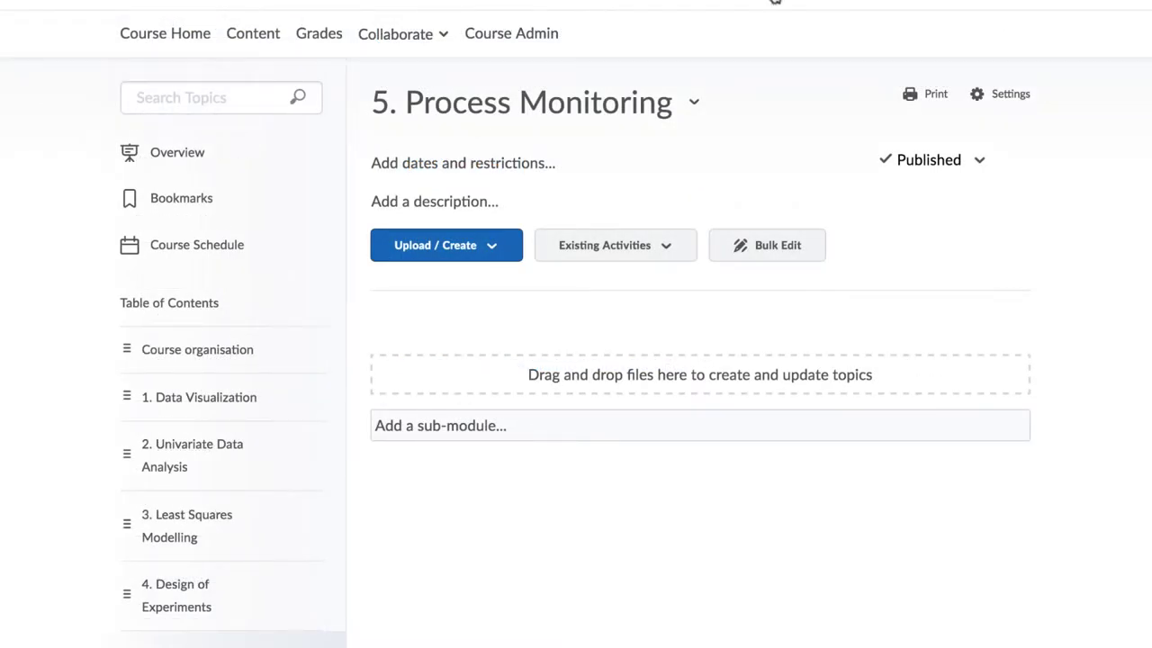
- Upload the Robust Statistics tutorial PDF and video_LeastSquares.mp4 from the computer into the Add a File dialog for Process Monitoring
{"action": "left_click", "coordinate": [494, 244]}
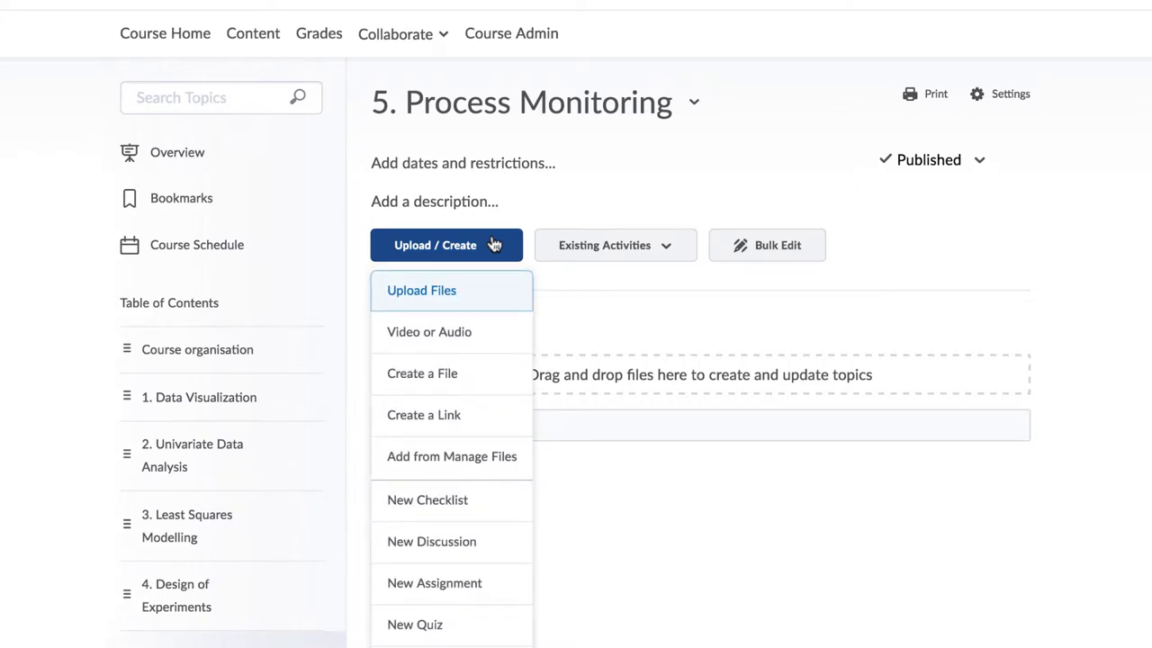
{"action": "left_click", "coordinate": [450, 292]}
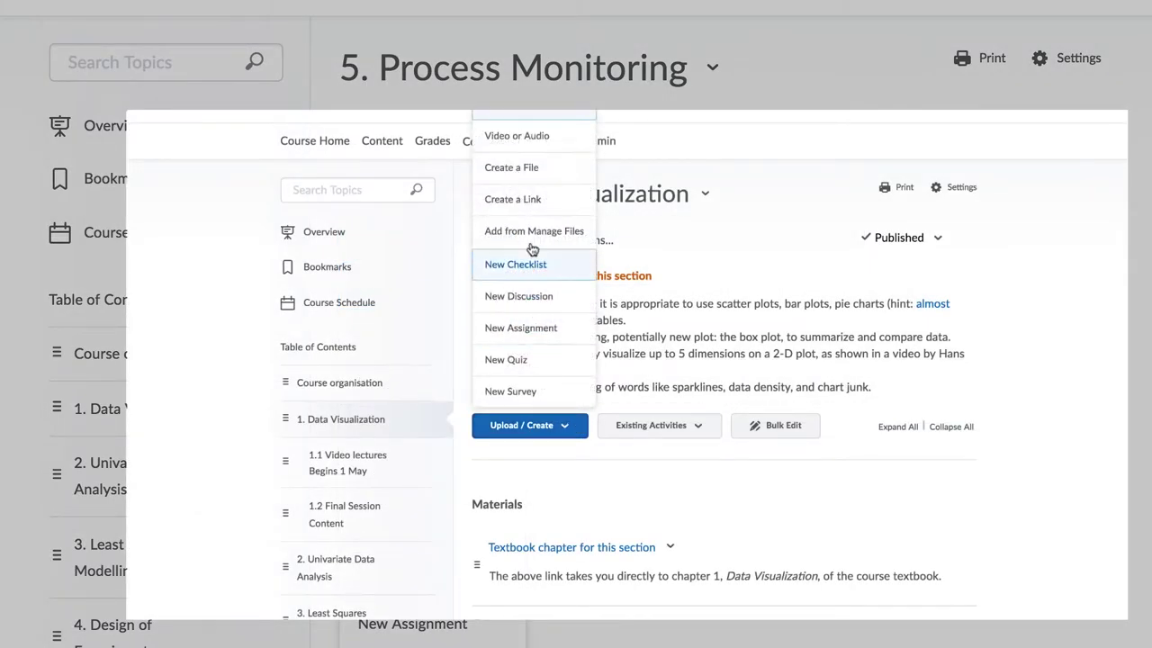
{"action": "left_click", "coordinate": [527, 169]}
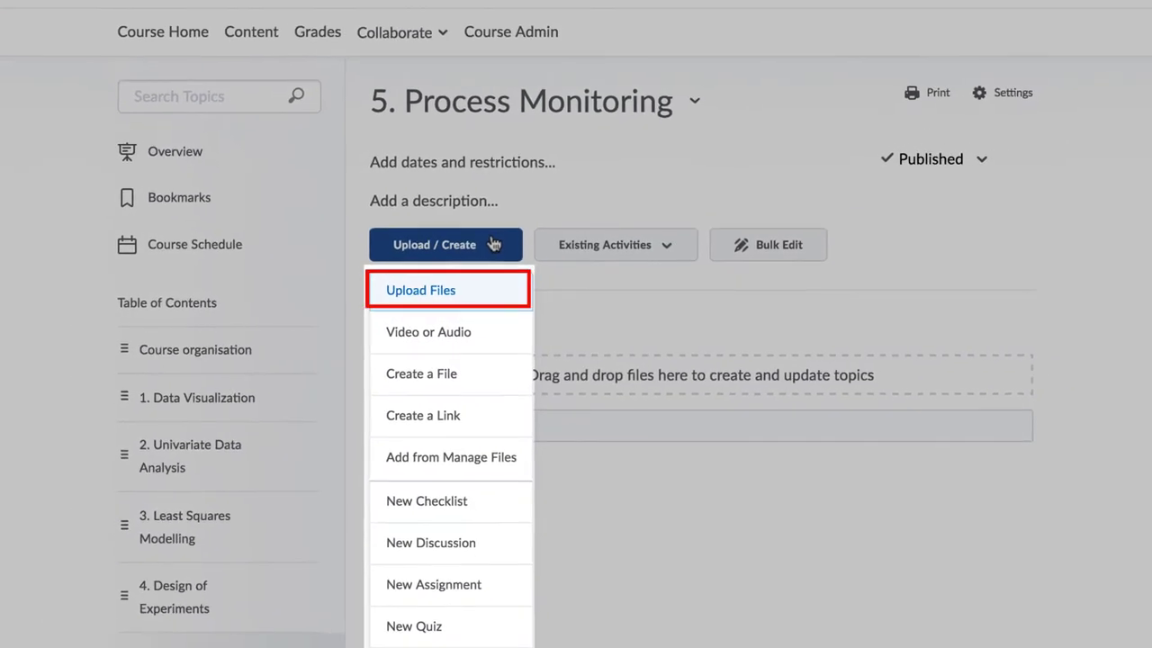
{"action": "left_click", "coordinate": [450, 293]}
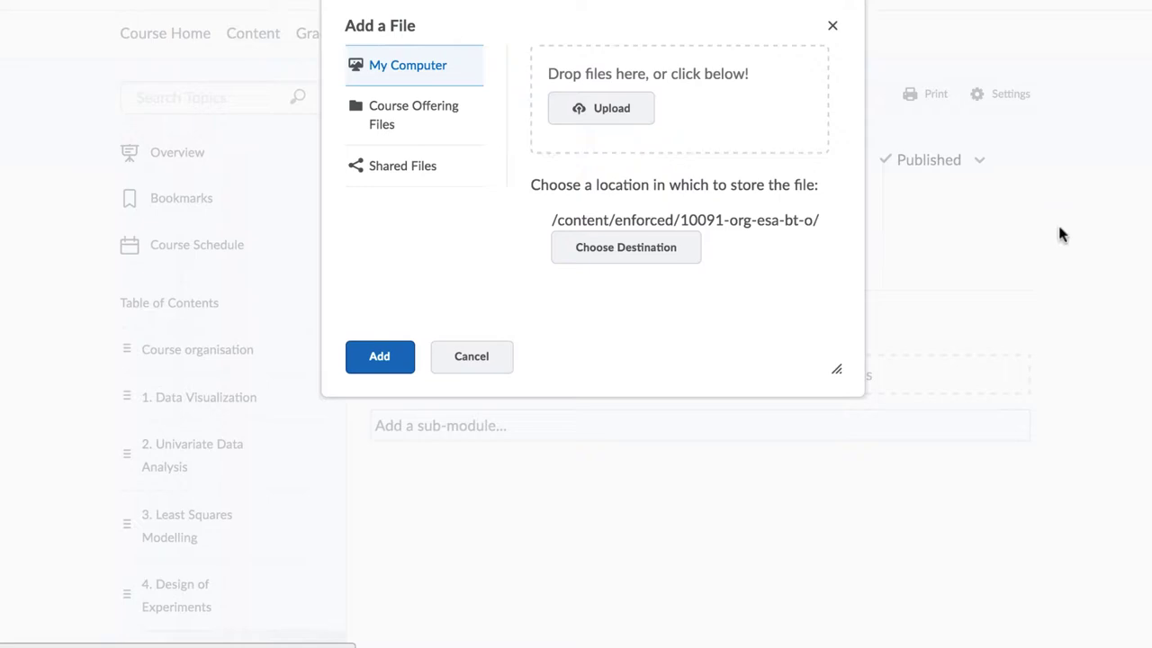
{"action": "key", "text": "super+Tab"}
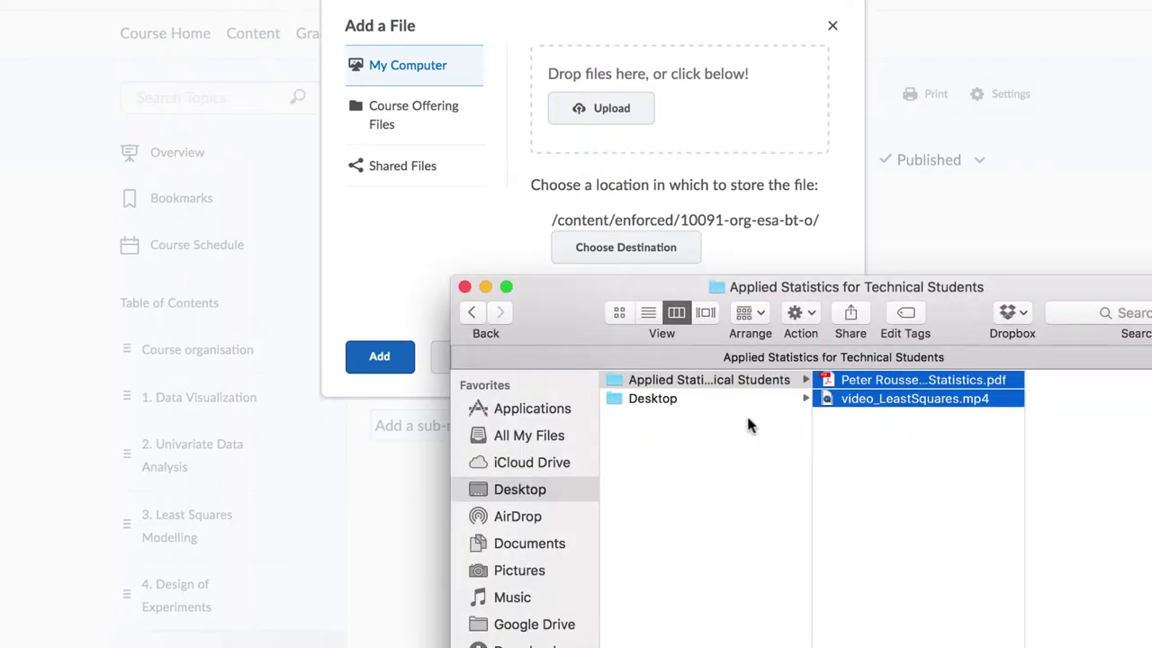
{"action": "left_click_drag", "start_coordinate": [832, 384], "coordinate": [611, 102]}
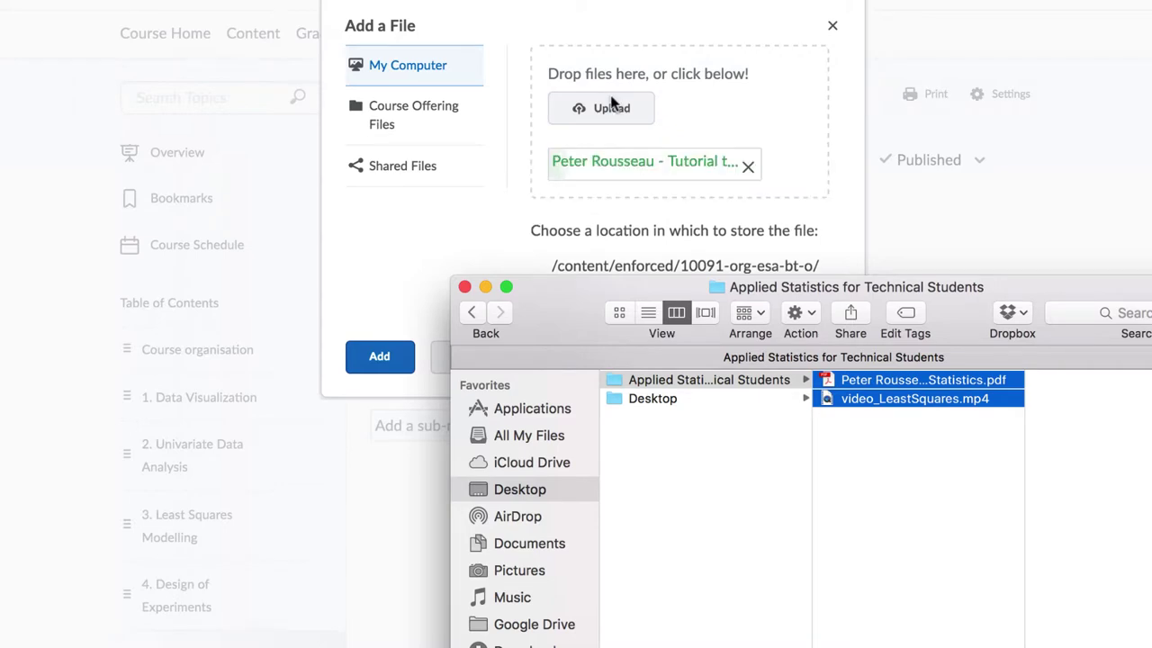
{"action": "left_click", "coordinate": [1006, 191]}
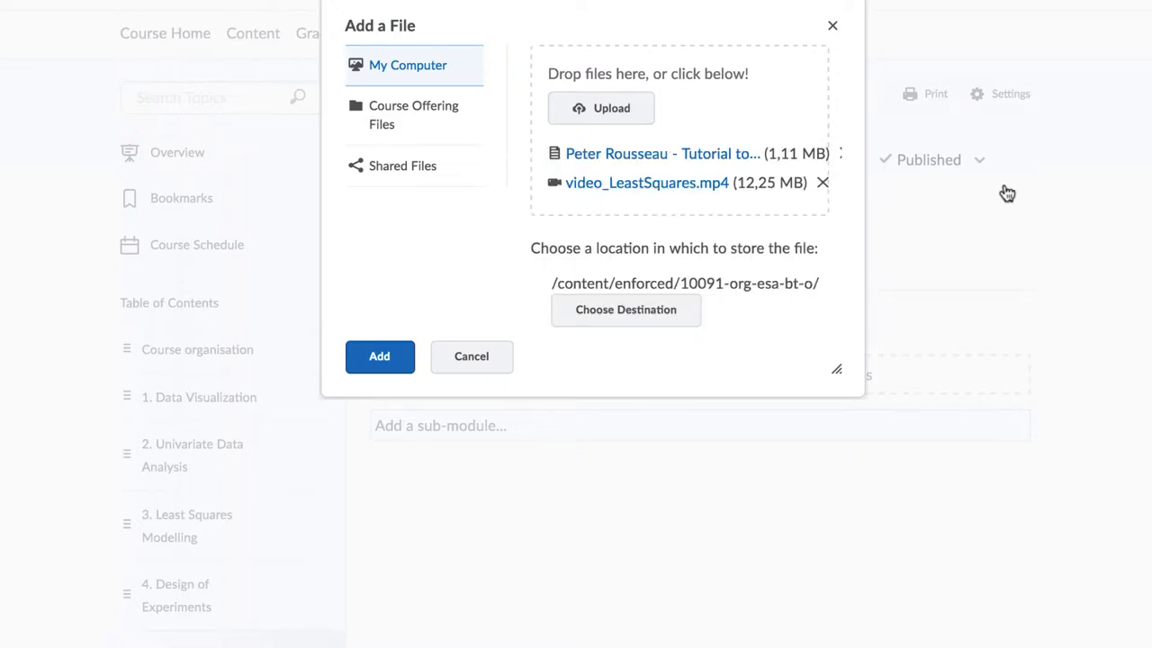
- Choose the 10091-org-esa-bt-o course folder as the storage location and add the uploaded files to the module
{"action": "left_click", "coordinate": [635, 322]}
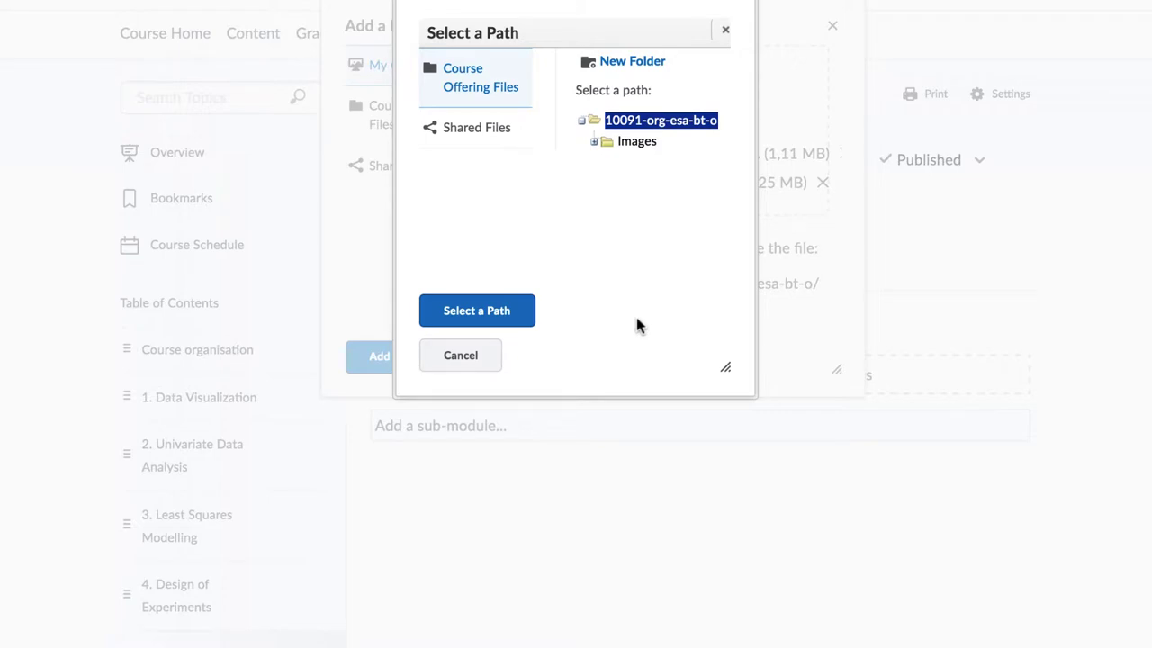
{"action": "left_click", "coordinate": [468, 315]}
{"action": "left_click", "coordinate": [379, 356]}
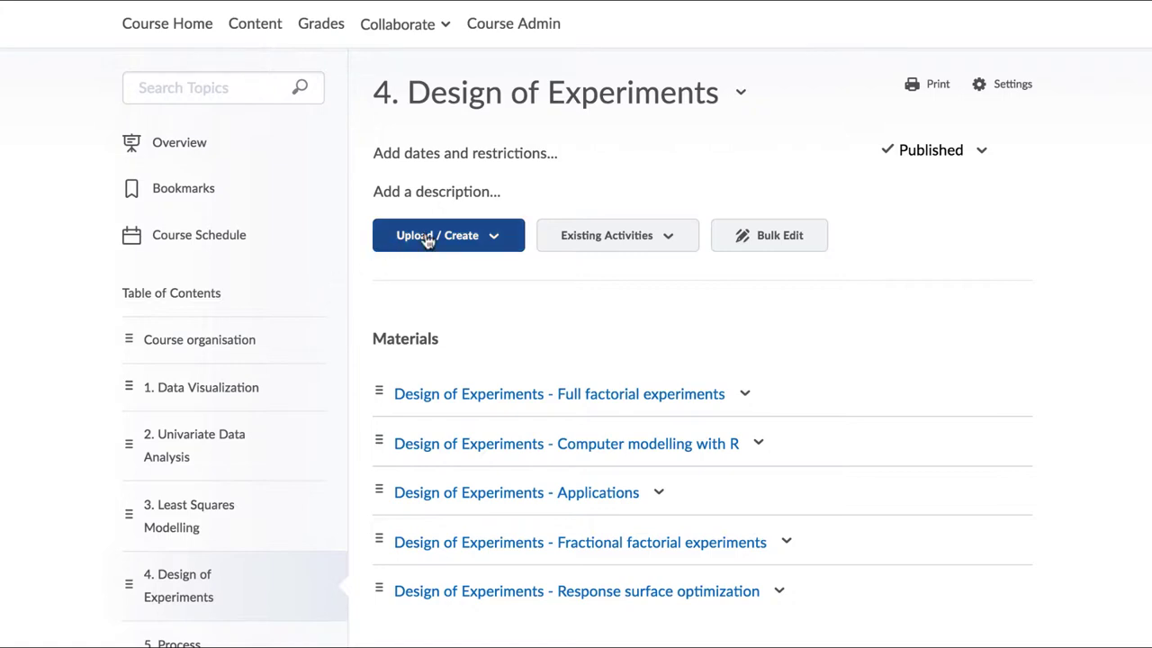
- Add the existing video_LeastSquares.mp4 from the Course Offering Files to the 4. Design of Experiments module
{"action": "left_click", "coordinate": [499, 238]}
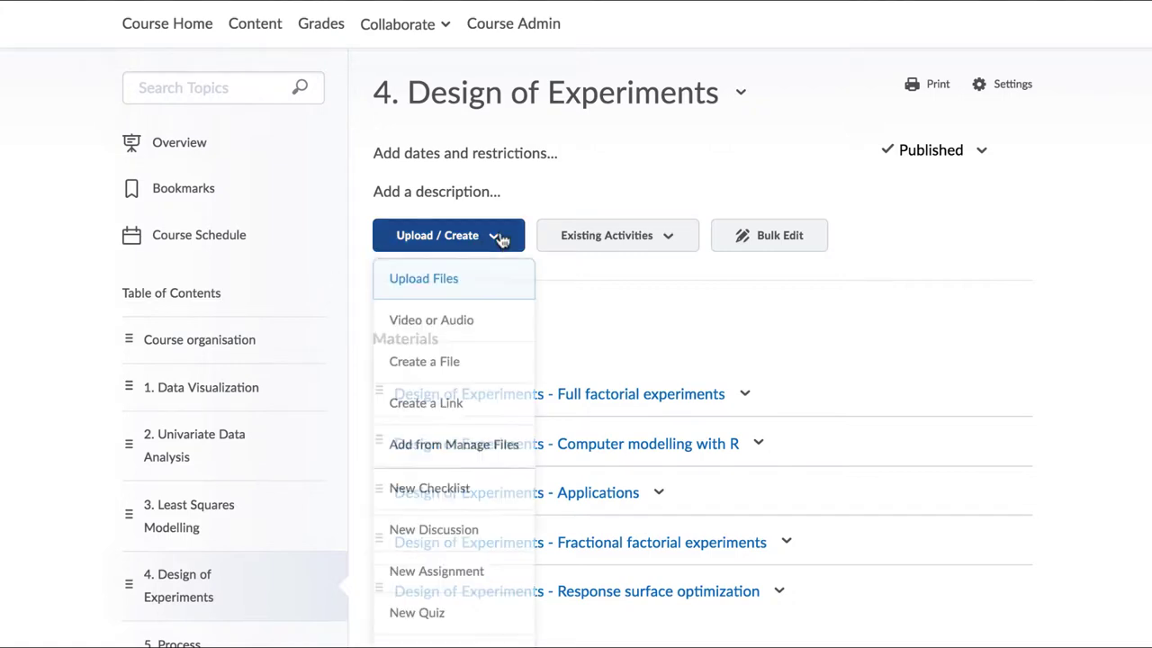
{"action": "left_click", "coordinate": [447, 281]}
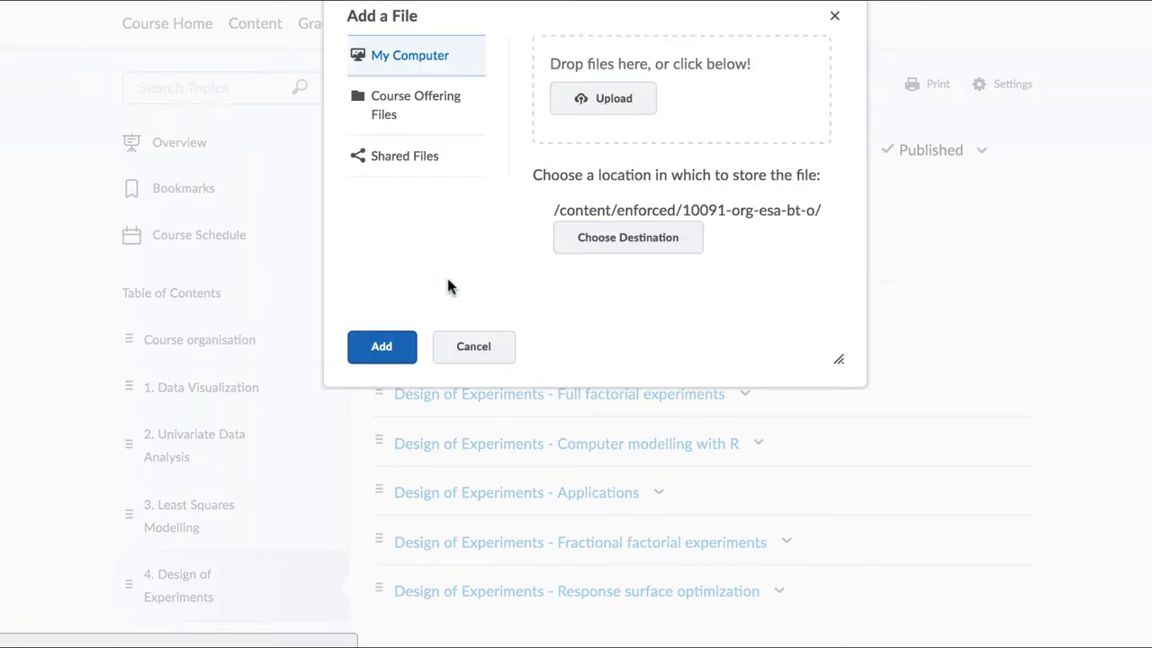
{"action": "left_click", "coordinate": [433, 111]}
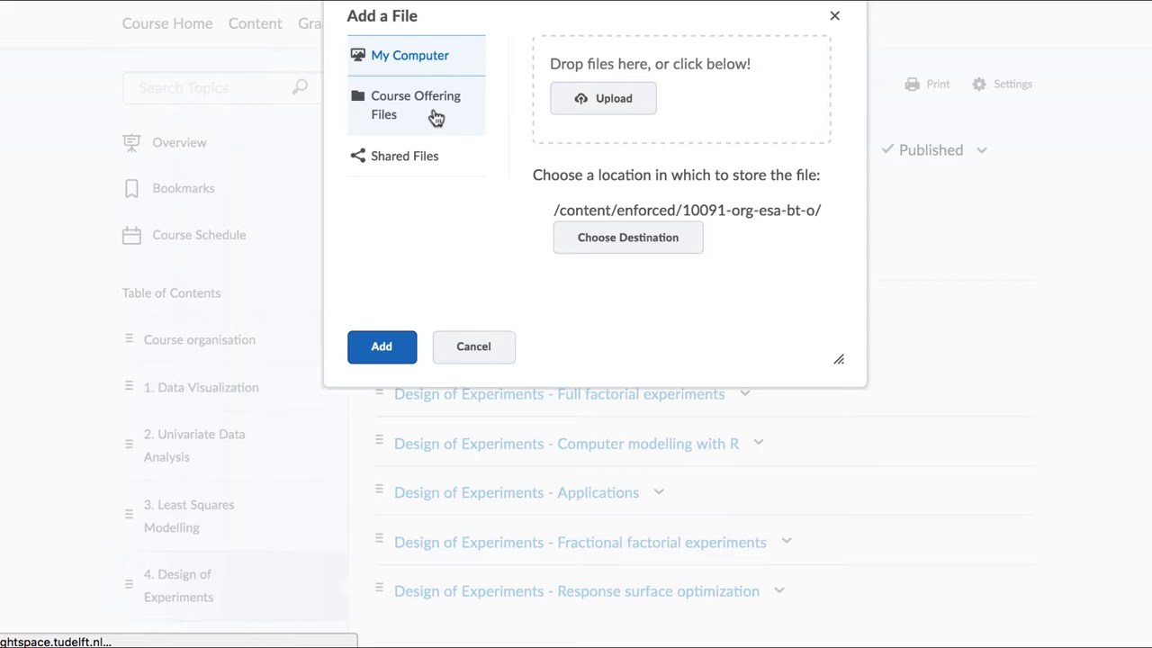
{"action": "left_click_drag", "start_coordinate": [836, 358], "coordinate": [884, 477]}
{"action": "scroll", "coordinate": [830, 286], "scroll_direction": "down", "scroll_amount": 2}
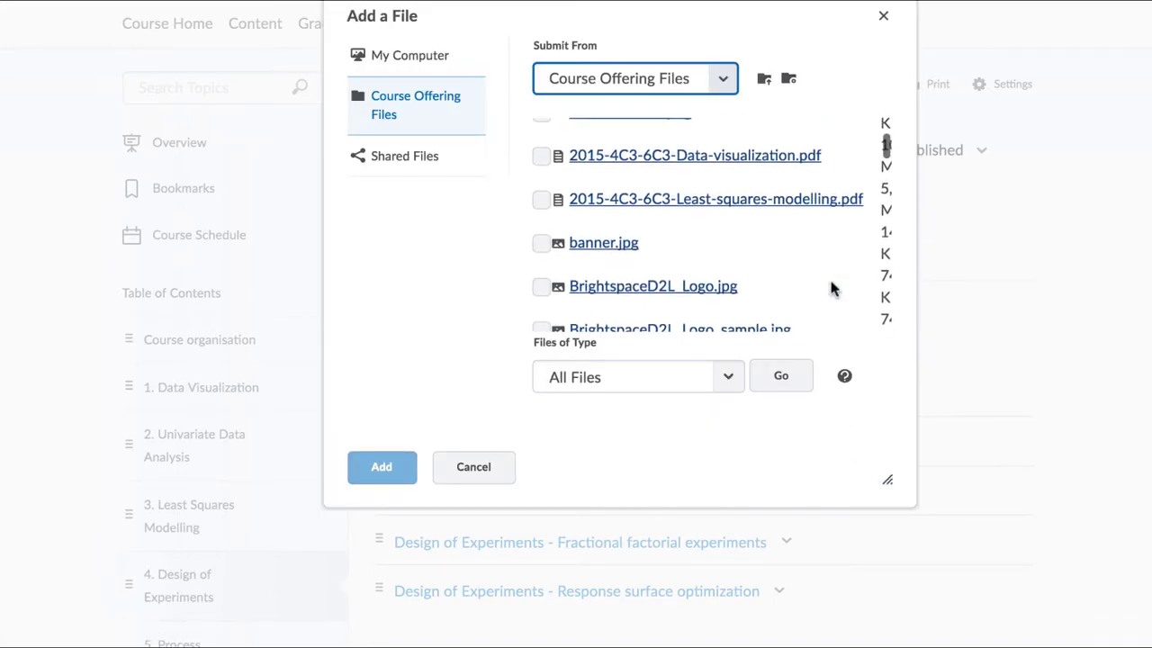
{"action": "scroll", "coordinate": [830, 285], "scroll_direction": "down", "scroll_amount": 5}
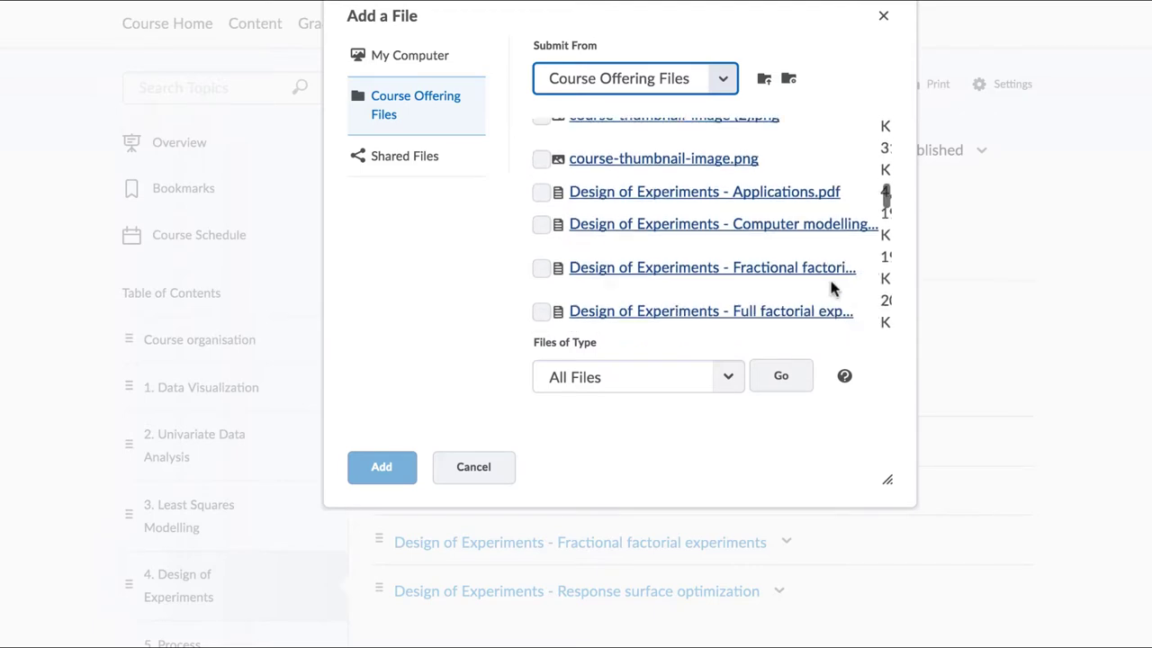
{"action": "scroll", "coordinate": [830, 285], "scroll_direction": "down", "scroll_amount": 8}
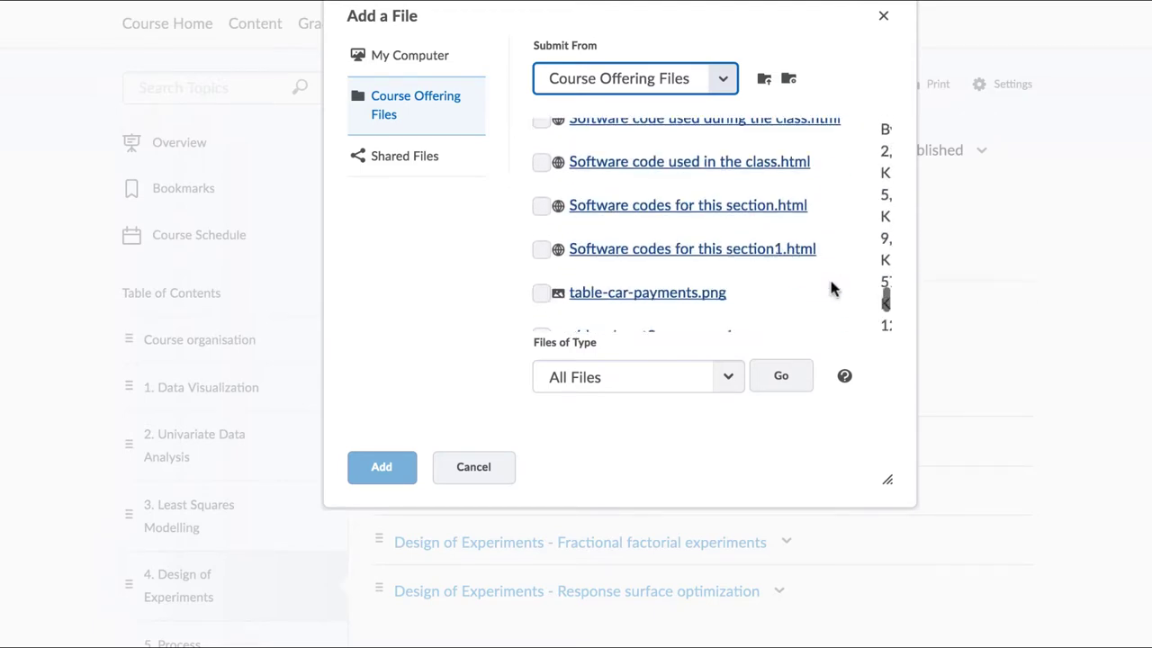
{"action": "scroll", "coordinate": [828, 276], "scroll_direction": "down", "scroll_amount": 2}
{"action": "left_click", "coordinate": [541, 234]}
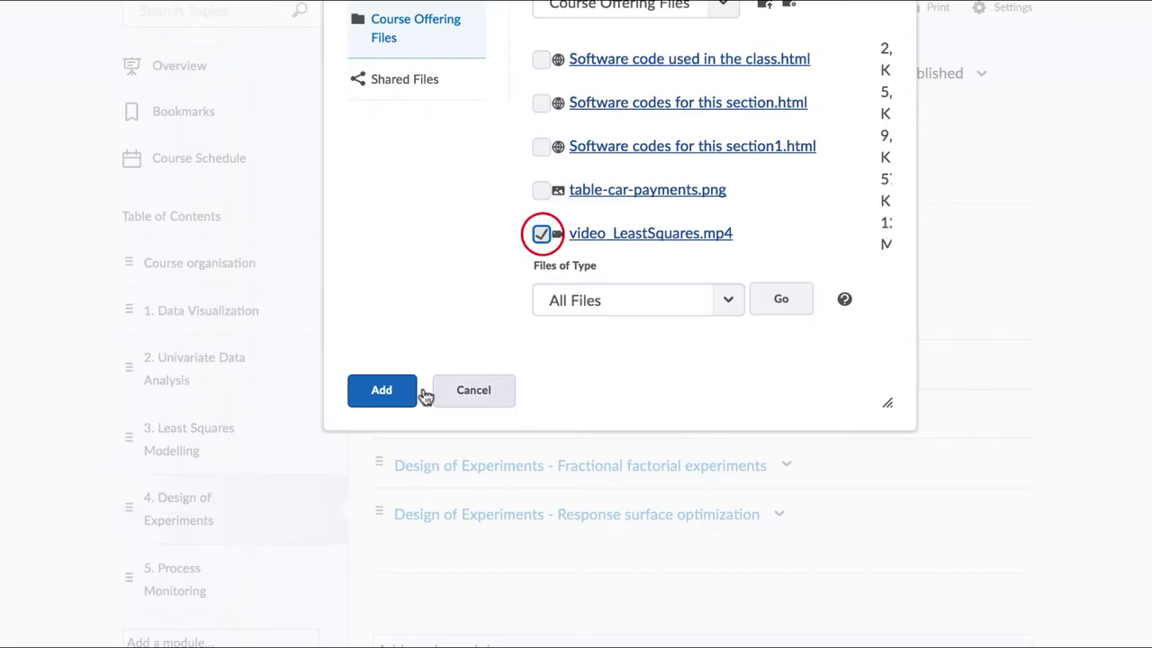
{"action": "left_click", "coordinate": [393, 394]}
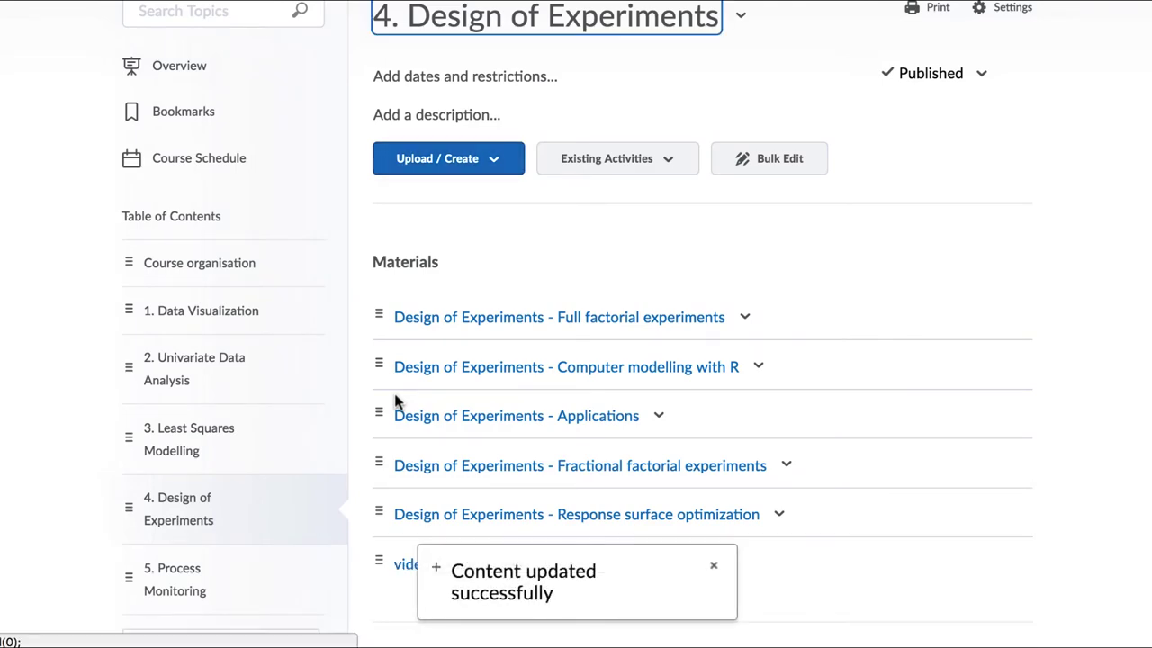
- Bring up the Course Offering Files for adding to the 4. Design of Experiments module and enlarge the Add a File dialog
{"action": "scroll", "coordinate": [395, 403], "scroll_direction": "down", "scroll_amount": 1}
{"action": "scroll", "coordinate": [325, 281], "scroll_direction": "up", "scroll_amount": 2}
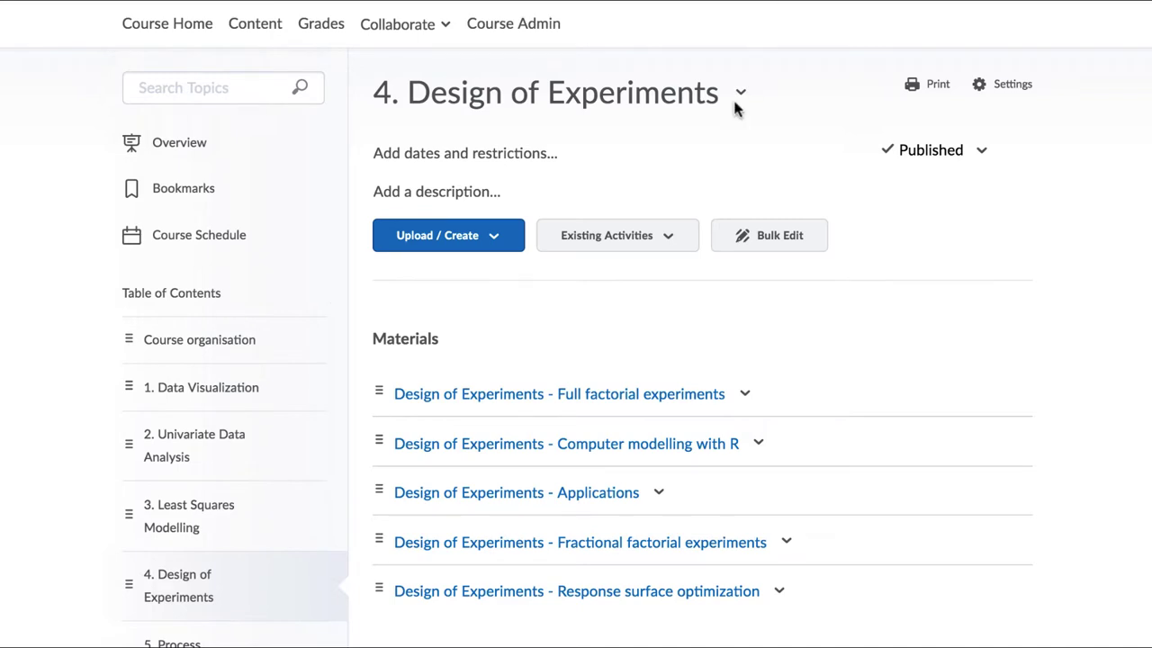
{"action": "left_click", "coordinate": [499, 236]}
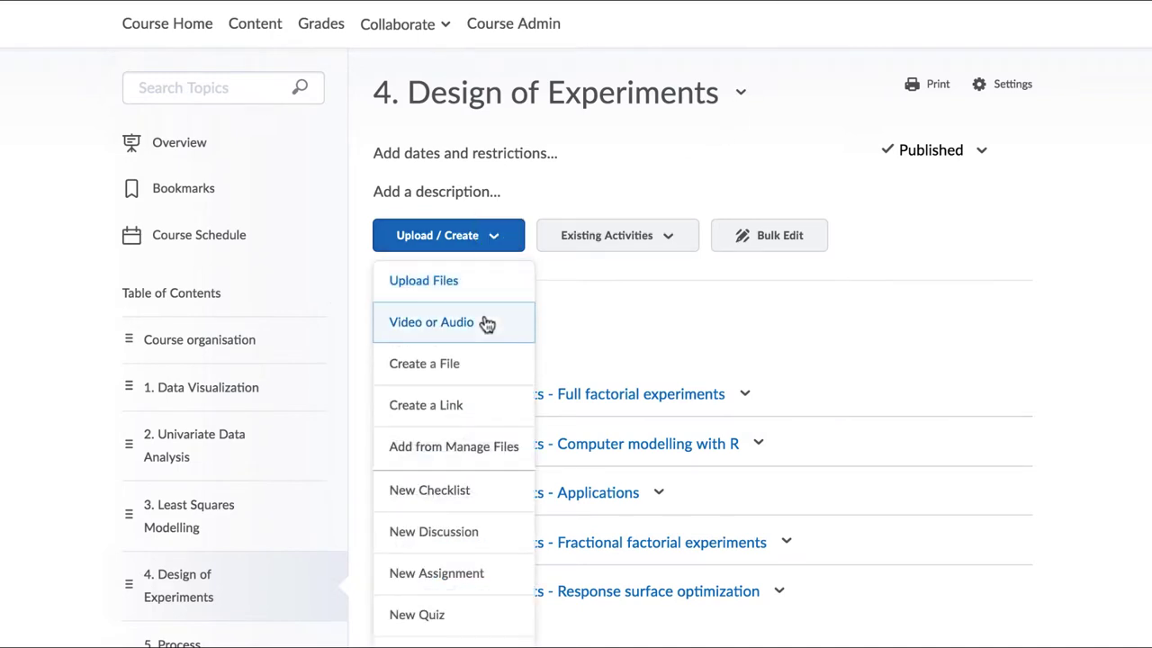
{"action": "left_click", "coordinate": [476, 459]}
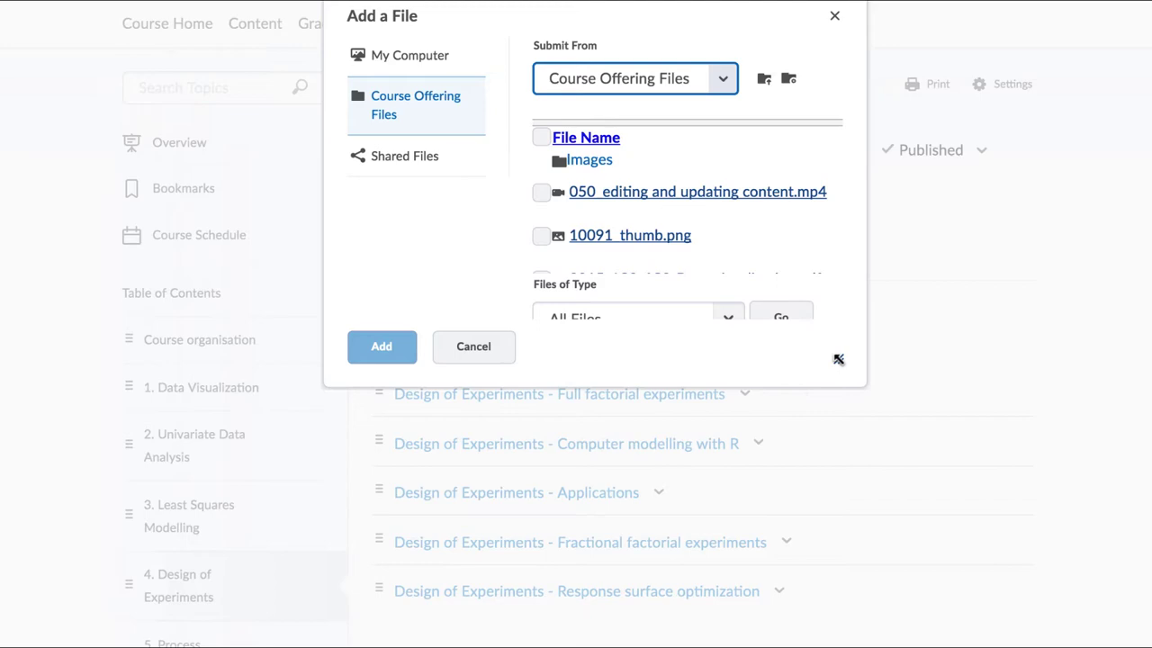
{"action": "left_click_drag", "start_coordinate": [837, 359], "coordinate": [861, 445]}
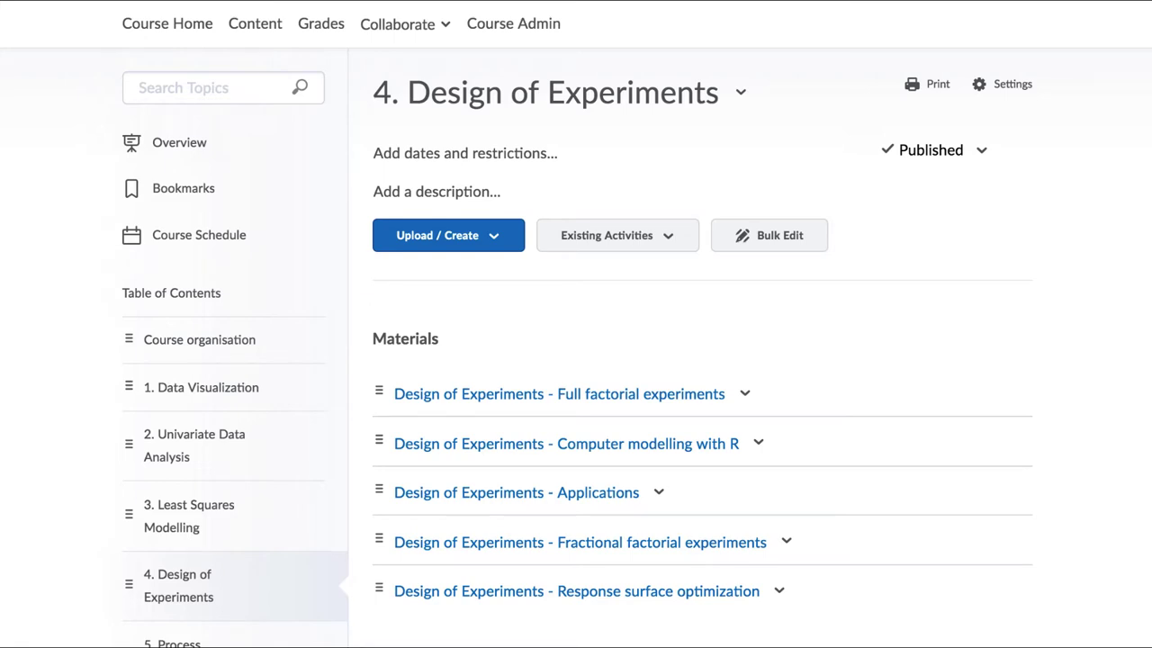
- Open the Manage Files area from Course Administration to reach the course's stored files
{"action": "left_click", "coordinate": [507, 27]}
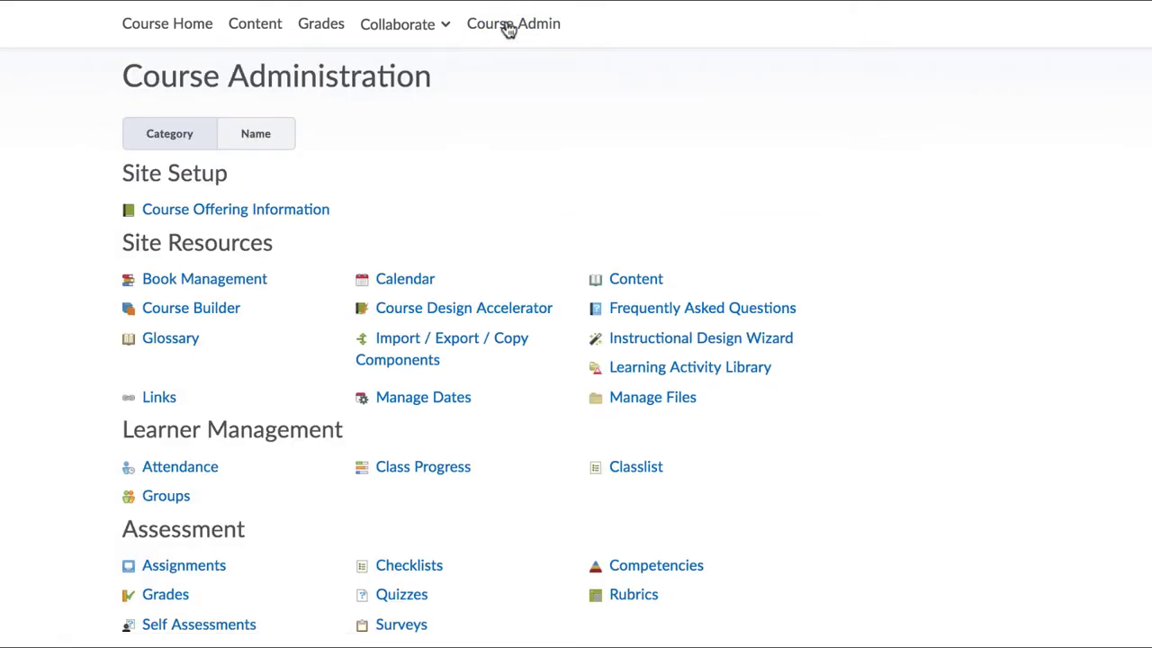
{"action": "scroll", "coordinate": [476, 172], "scroll_direction": "down", "scroll_amount": 2}
{"action": "scroll", "coordinate": [478, 182], "scroll_direction": "down", "scroll_amount": 1}
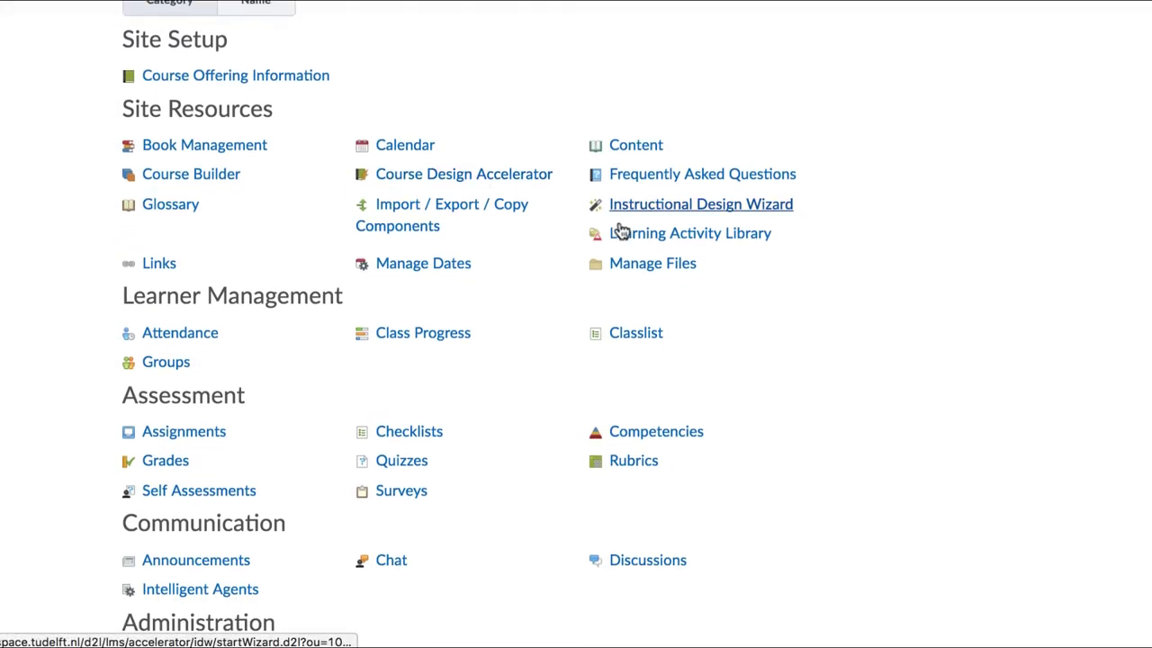
{"action": "left_click", "coordinate": [646, 270]}
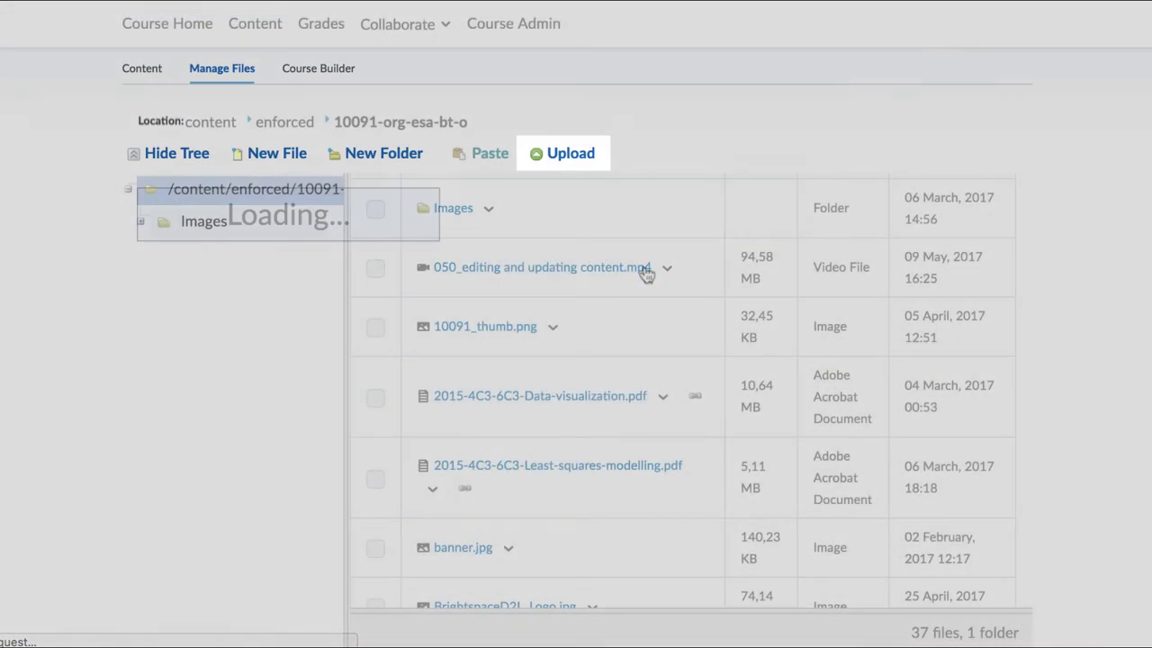